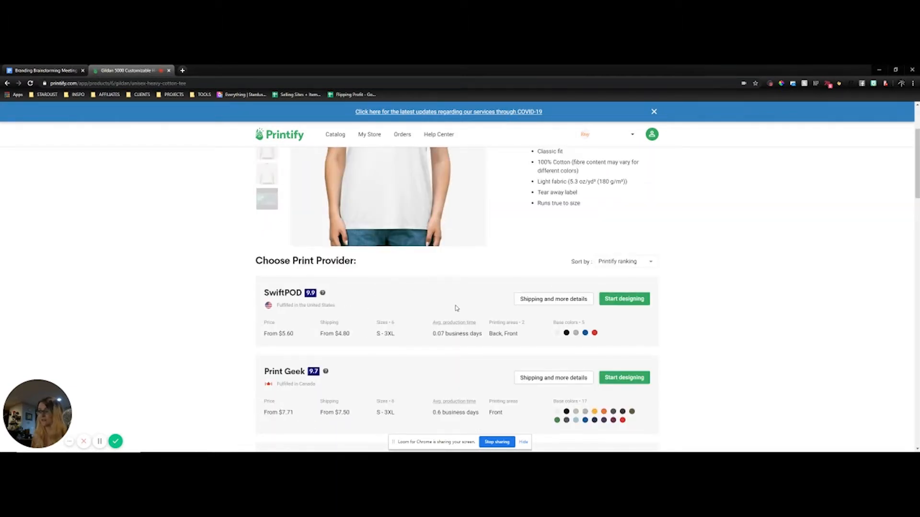
- Start designing the Unisex Heavy Cotton Tee with SwiftPOD and select Black and Sport Grey as its colors
left_click(631, 300)
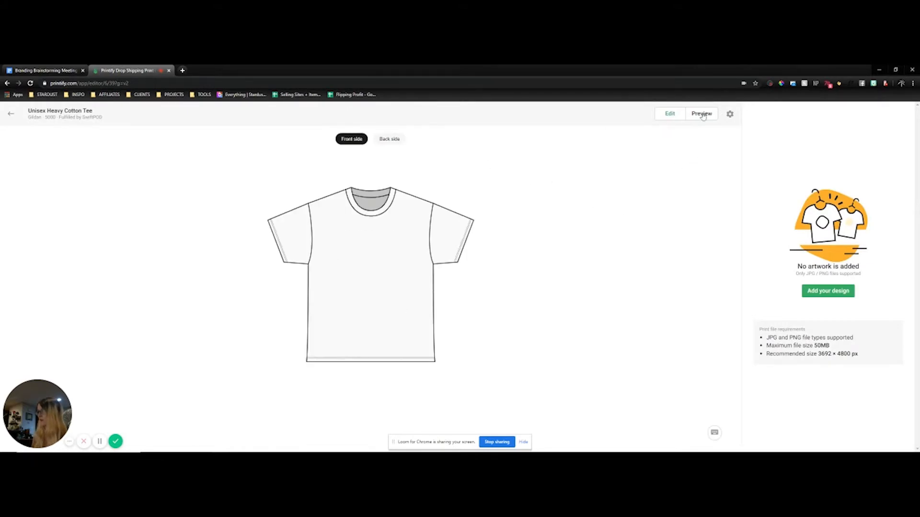
left_click(731, 116)
left_click(723, 313)
left_click(724, 288)
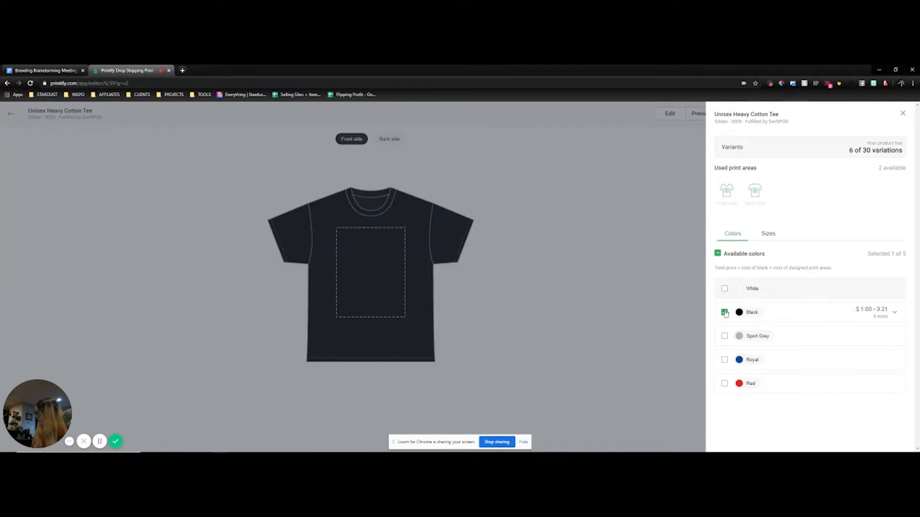
left_click(724, 336)
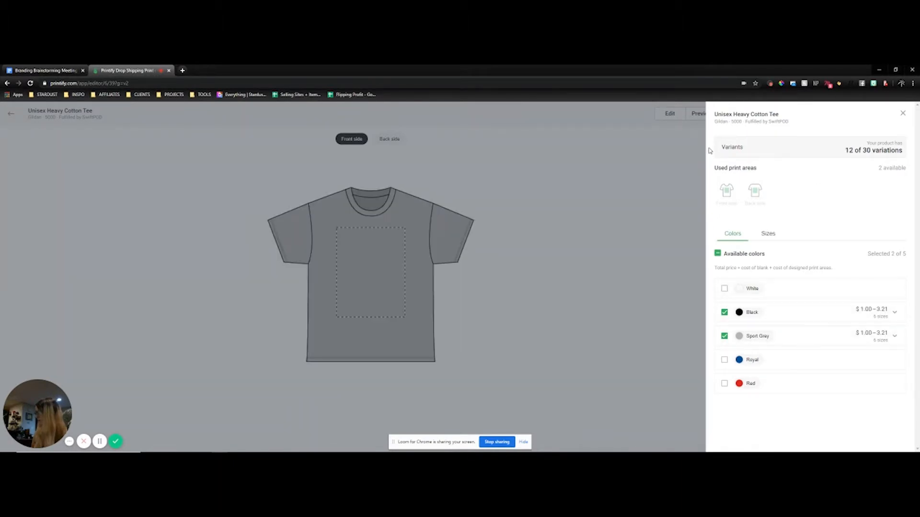
left_click(683, 200)
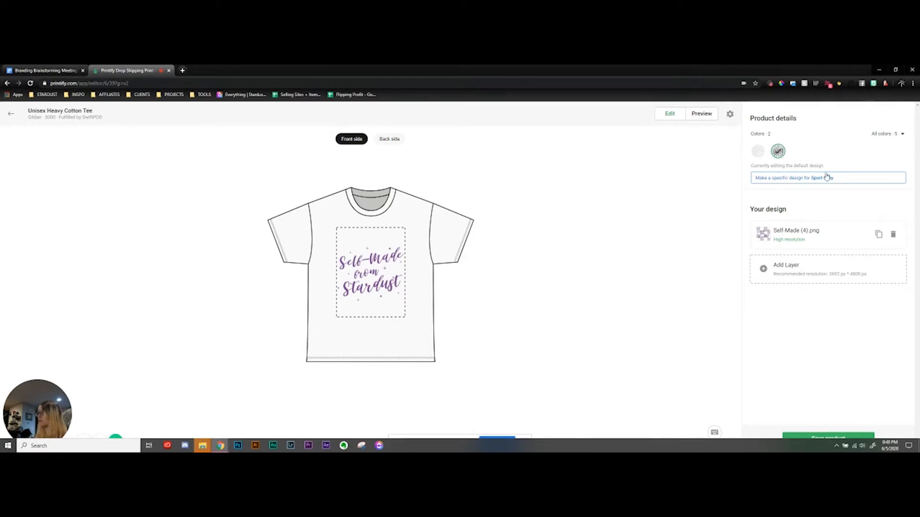
- Move the Self-Made artwork up in the front print area to a top position of about -1.26% and check the available shirt colors
left_click_drag(379, 272, 371, 268)
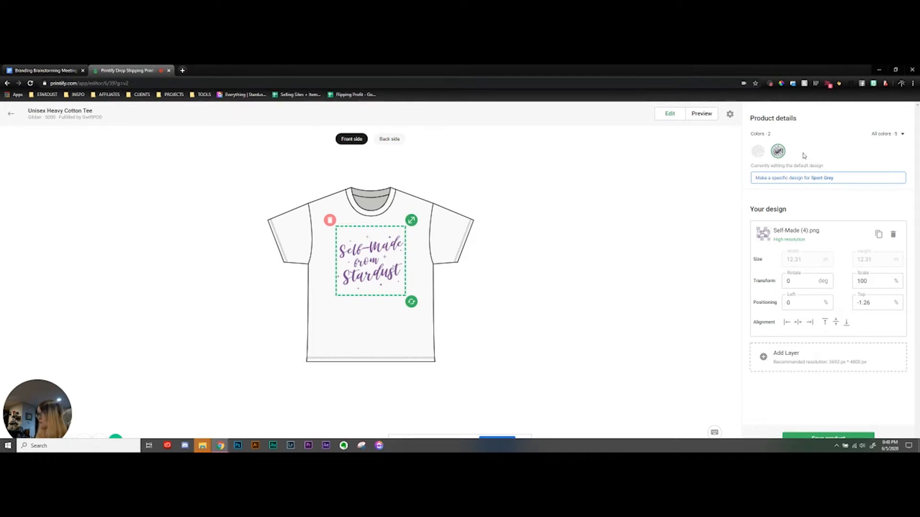
left_click(886, 138)
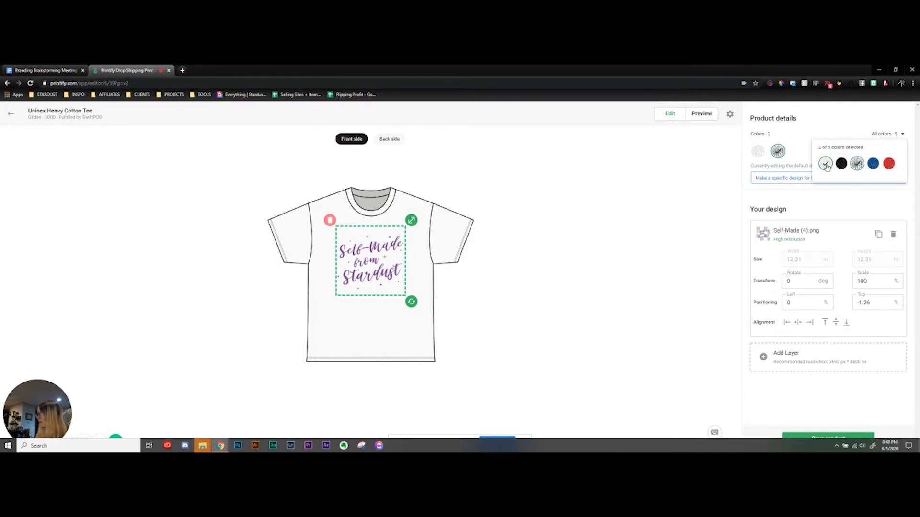
left_click(841, 197)
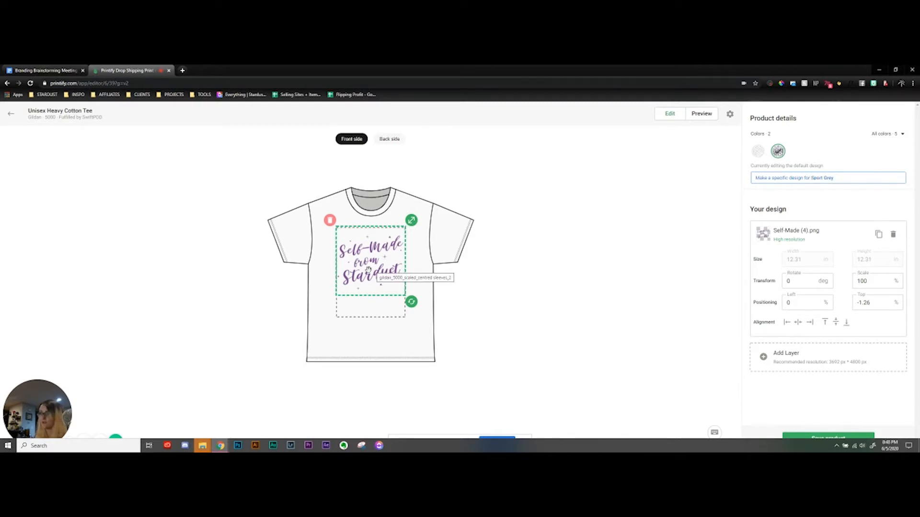
- Check the shirt's back side, return to the front, and preview the realistic mockup
left_click(387, 139)
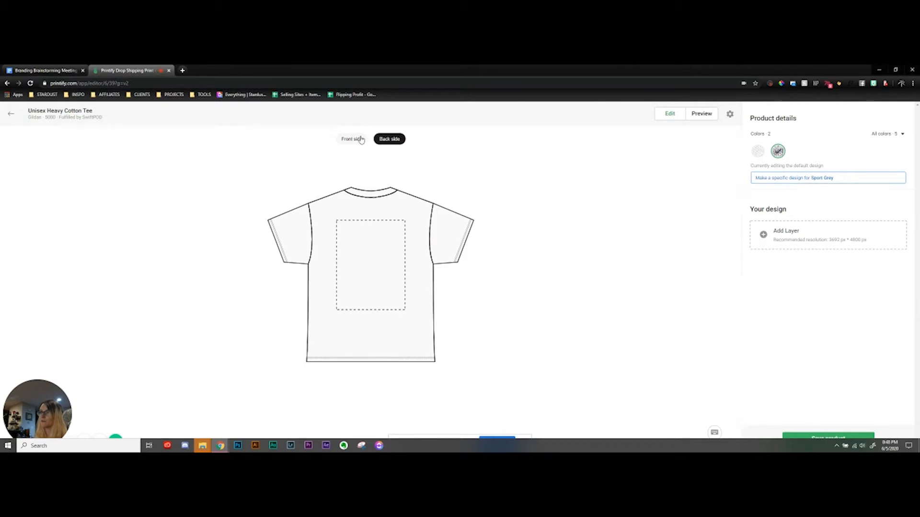
left_click(361, 139)
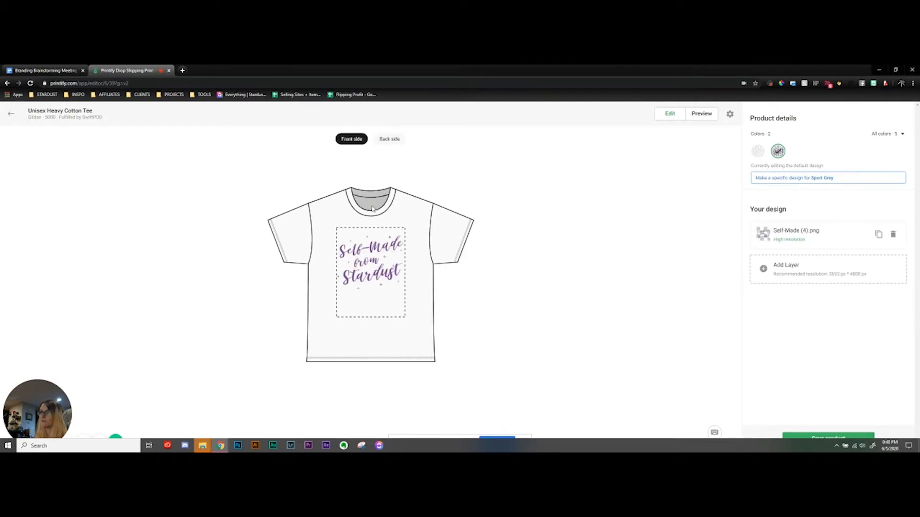
left_click(716, 114)
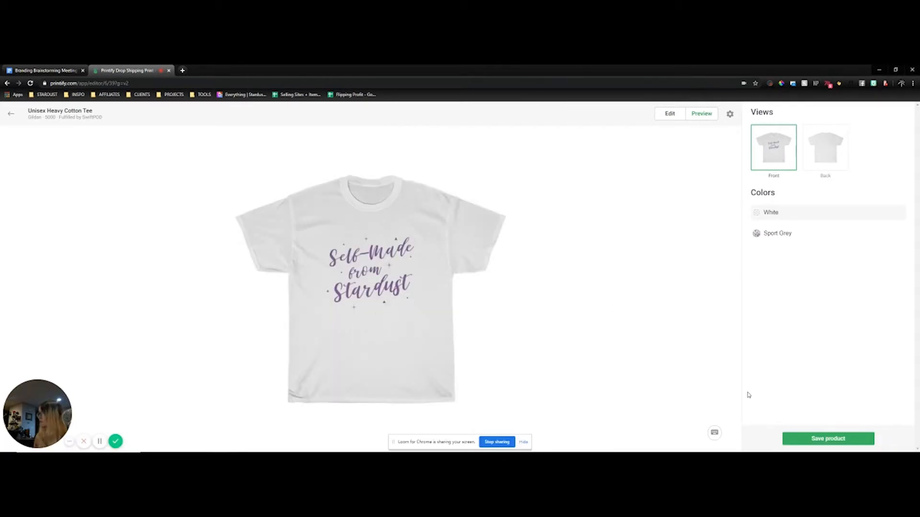
- Save the product and compare Sport Grey with White as the title image color, keeping White
left_click(820, 440)
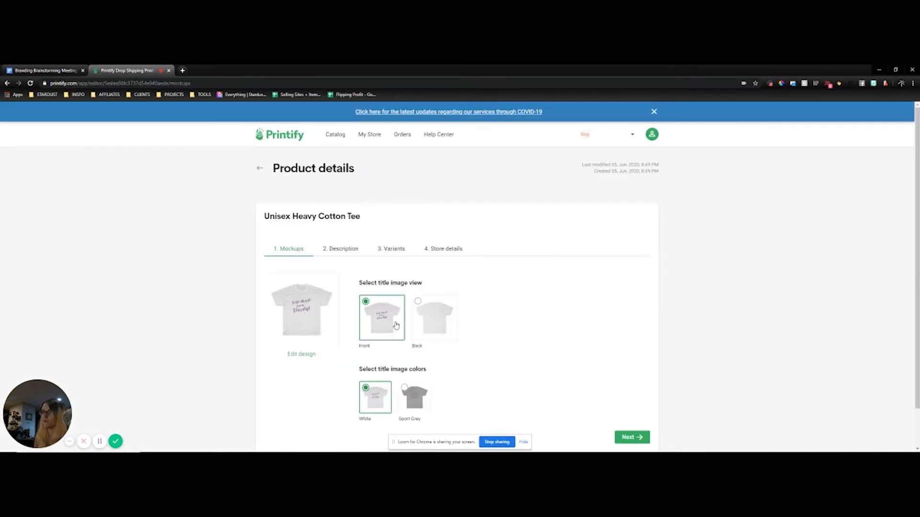
scroll(403, 355, "down", 1)
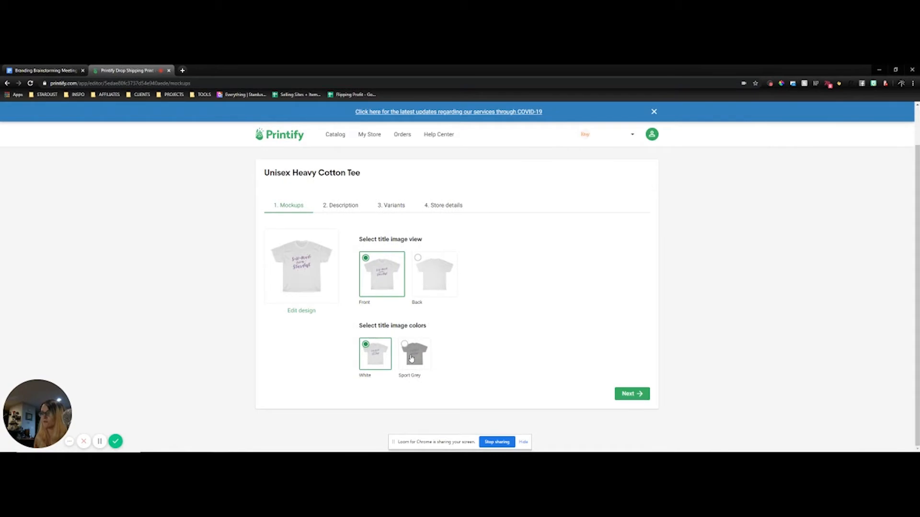
left_click(411, 358)
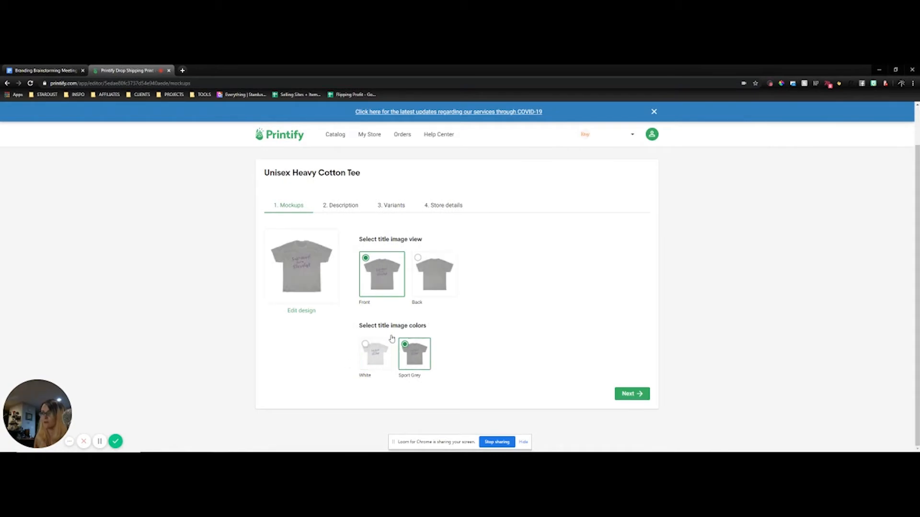
left_click(390, 340)
- Set the product title to "SELF-MADE from STARDUST | Female Entrepreneur Galactic Girlboss" and place the cursor in the description
left_click(349, 209)
type("SELF-MADE FROM")
left_click(412, 287)
left_click(487, 317)
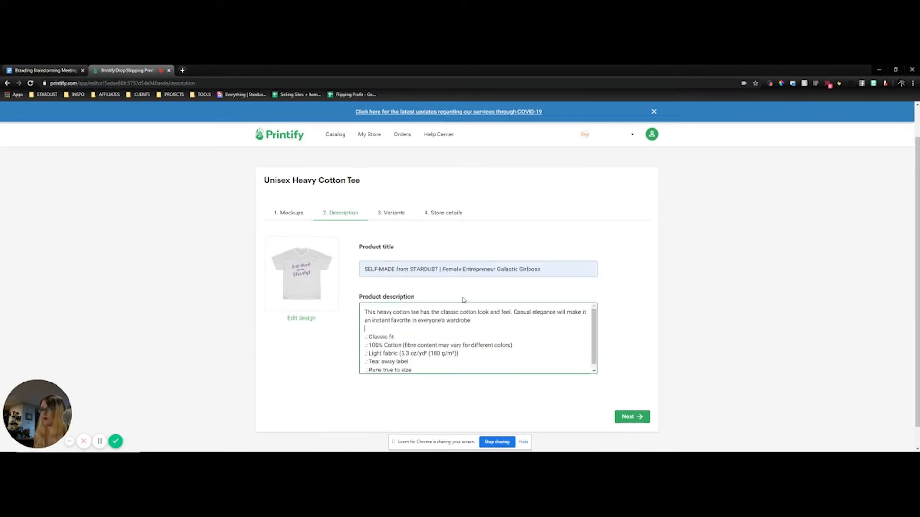
- Set the retail price of the size S variants in Sport Grey and White to $14.95
left_click(396, 213)
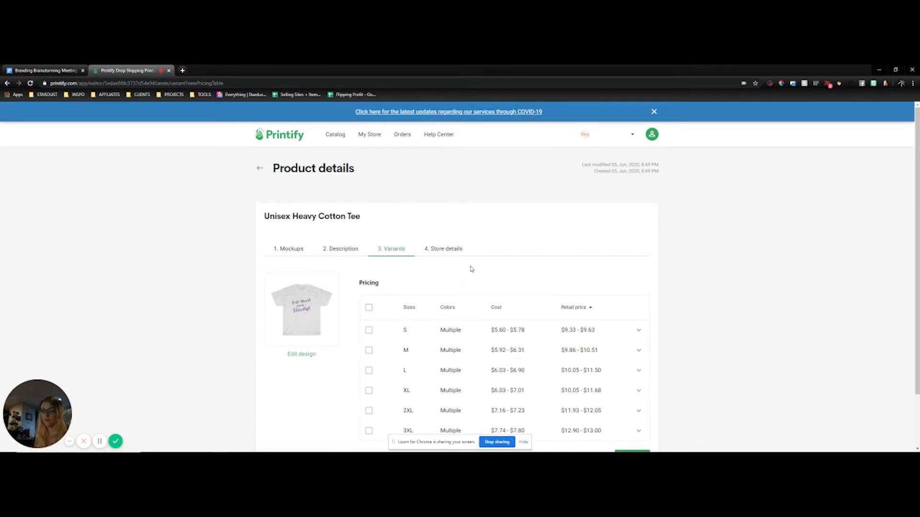
scroll(471, 269, "down", 1)
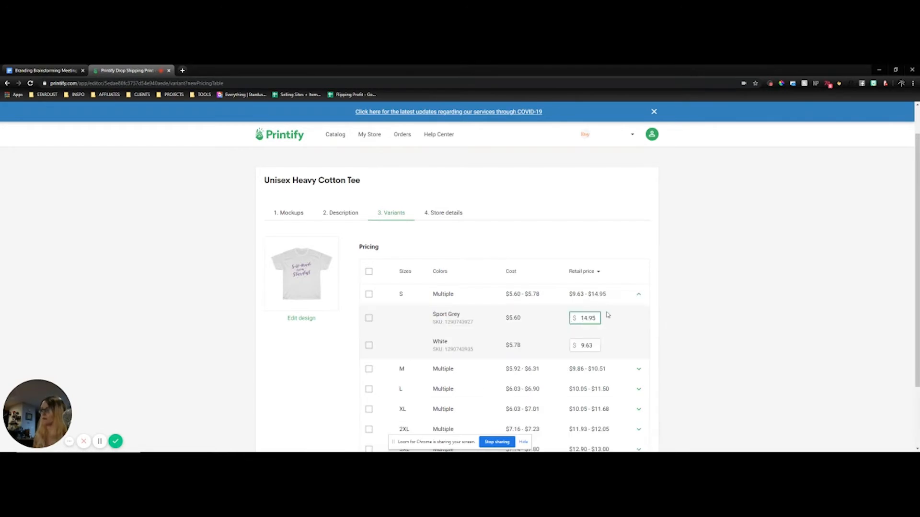
left_click_drag(596, 317, 572, 315)
key("ctrl+c")
double_click(598, 346)
key("ctrl+v")
- Enter $14.95 as the retail price for size M and open the size L price for editing
left_click(630, 370)
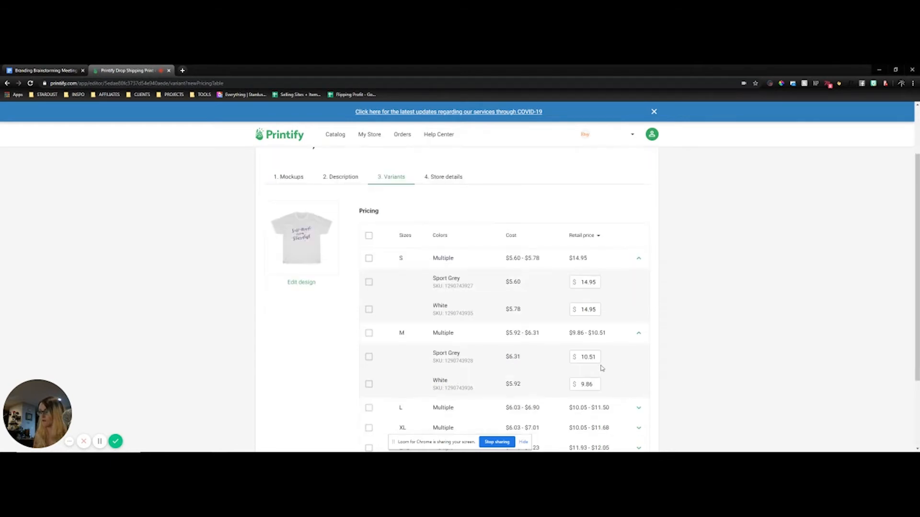
key("Tab")
key("ctrl+v")
scroll(633, 388, "down", 1)
left_click(638, 377)
scroll(637, 376, "down", 1)
left_click_drag(598, 362, 573, 357)
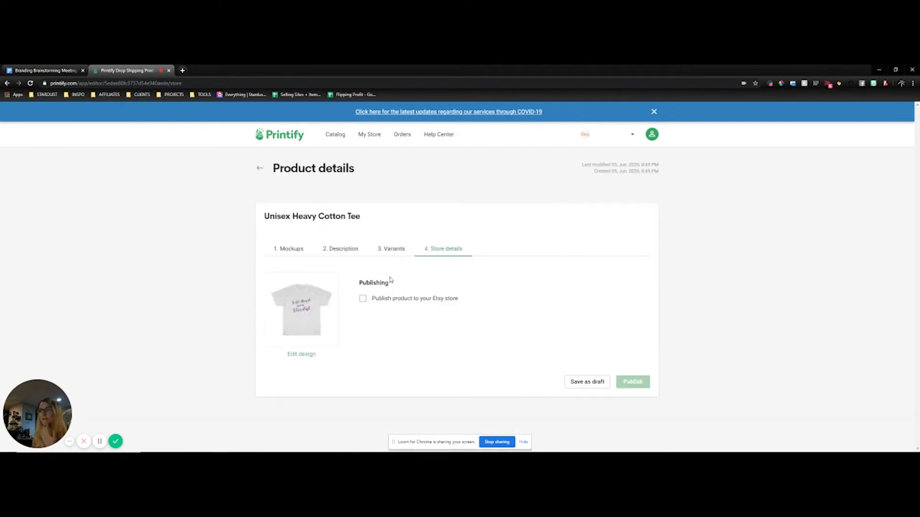
- Publish the product to the Etsy store using the "MADE IN SPACE | Stardust Studios Graphic Tee Alien Vibes" shipping profile
left_click(363, 300)
left_click(394, 371)
left_click(461, 380)
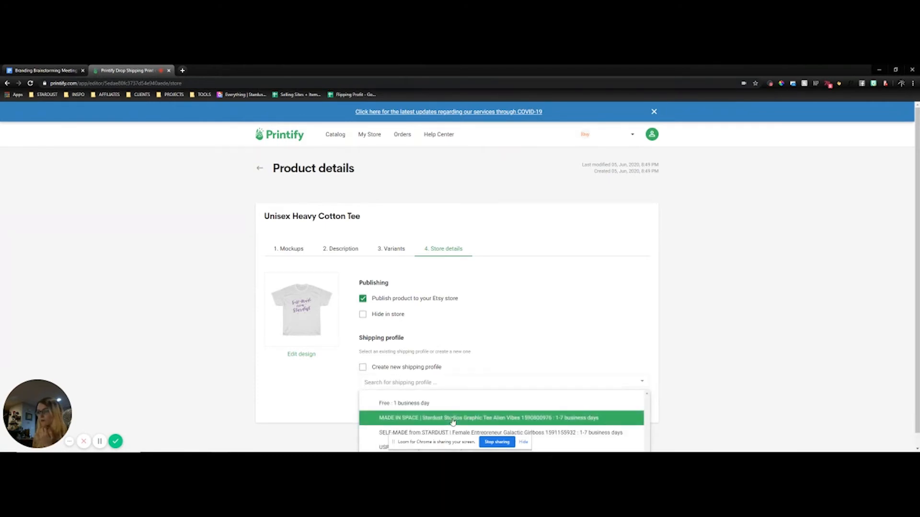
left_click(453, 419)
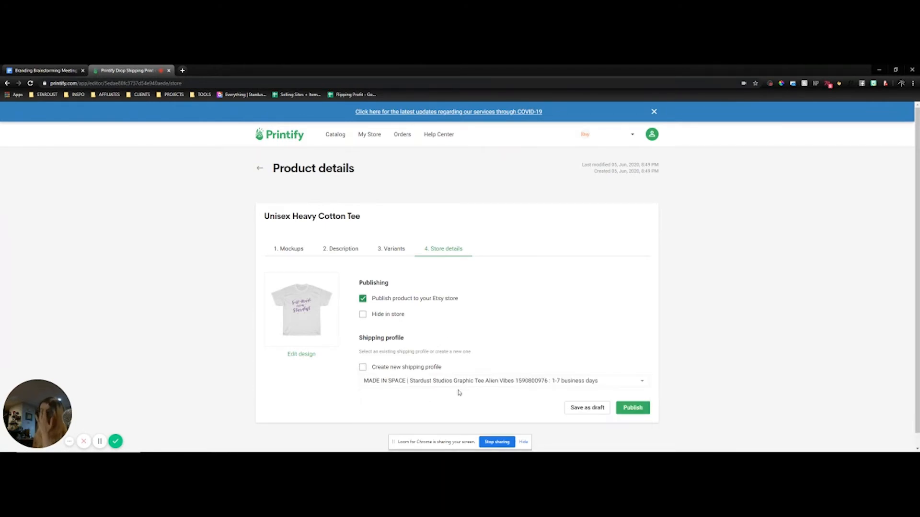
left_click(639, 408)
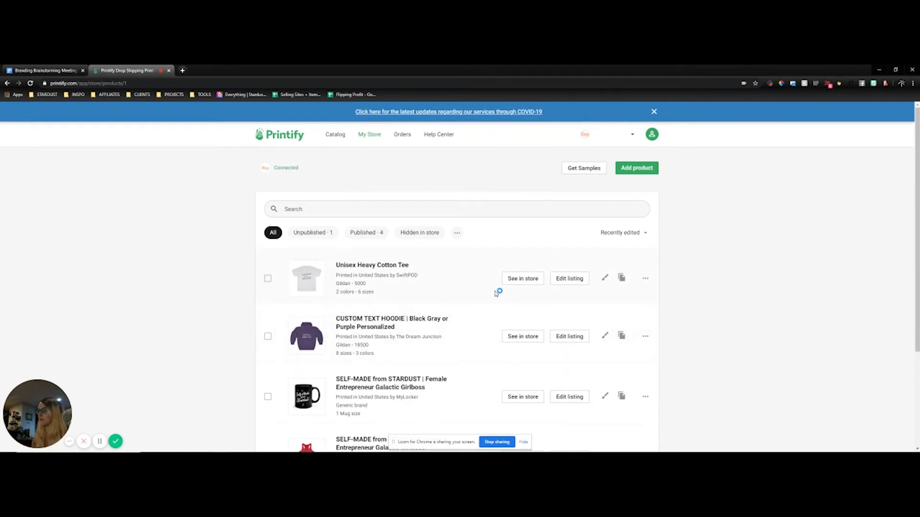
- View the published Unisex Heavy Cotton Tee listing on Etsy and go to the Placeit website in a new tab
left_click(533, 282)
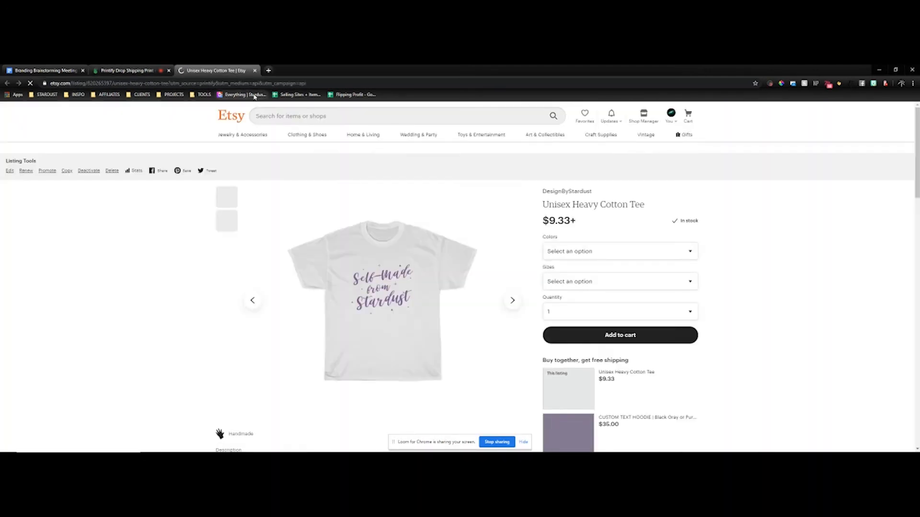
left_click(268, 70)
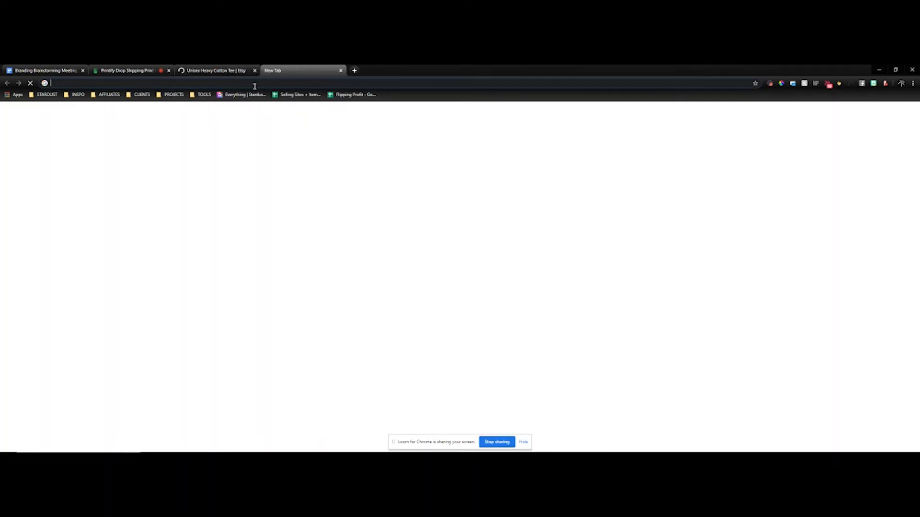
left_click(254, 85)
type("p")
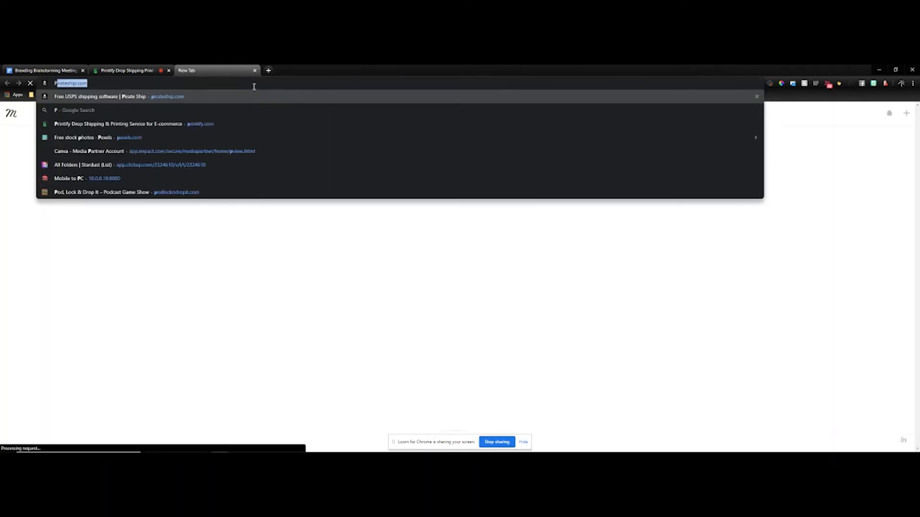
type("placeit.c")
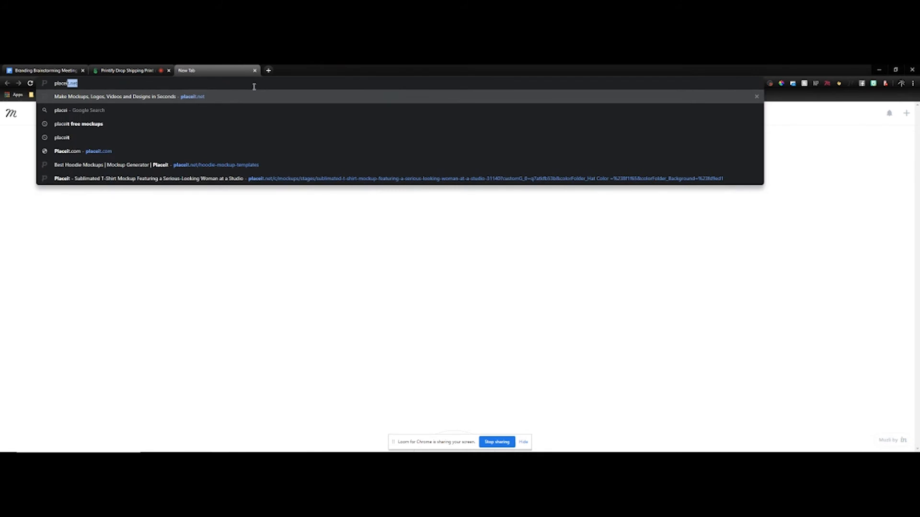